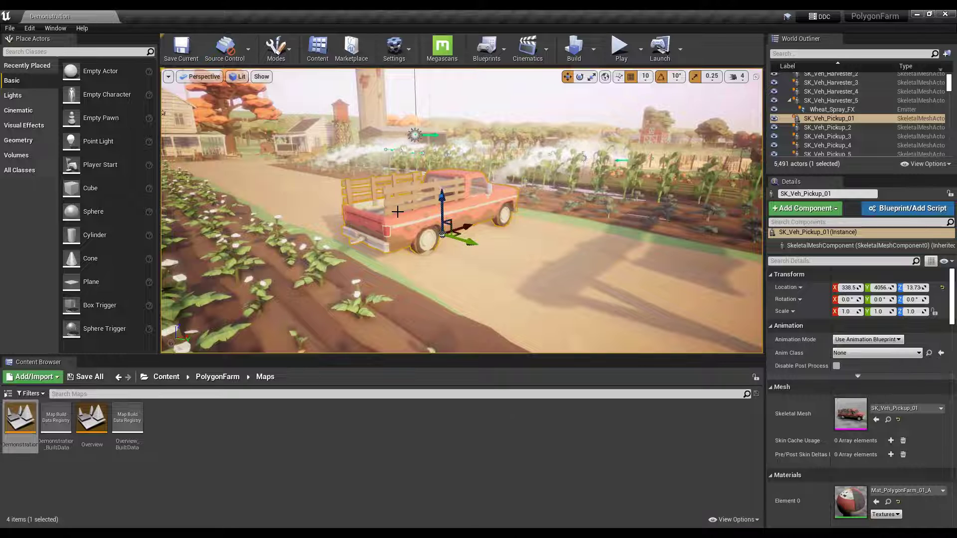
Step: Duplicate the selected red pickup and move the copy along the Y axis so it stands beside the original on the road
{"action": "key", "text": "ctrl+w"}
{"action": "left_click_drag", "start_coordinate": [466, 243], "coordinate": [612, 283]}
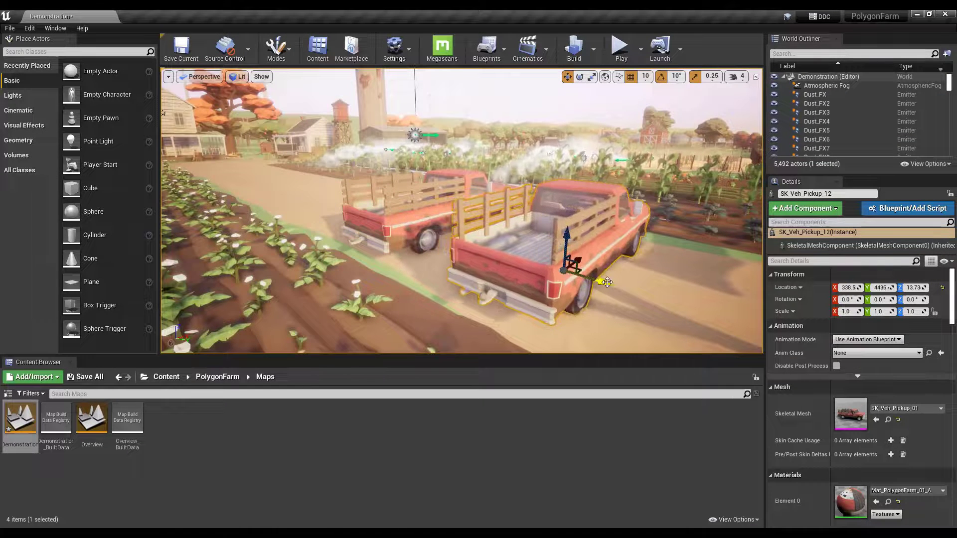
{"action": "right_click_drag", "start_coordinate": [612, 283], "coordinate": [503, 309]}
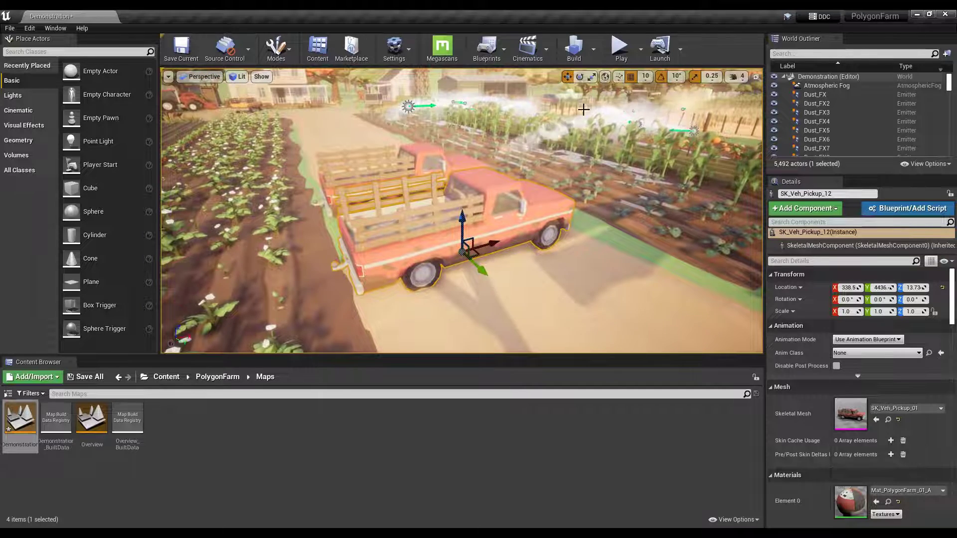
Step: Rotate the duplicated pickup -10° about its vertical axis
{"action": "left_click", "coordinate": [579, 77]}
{"action": "left_click_drag", "start_coordinate": [438, 276], "coordinate": [442, 213]}
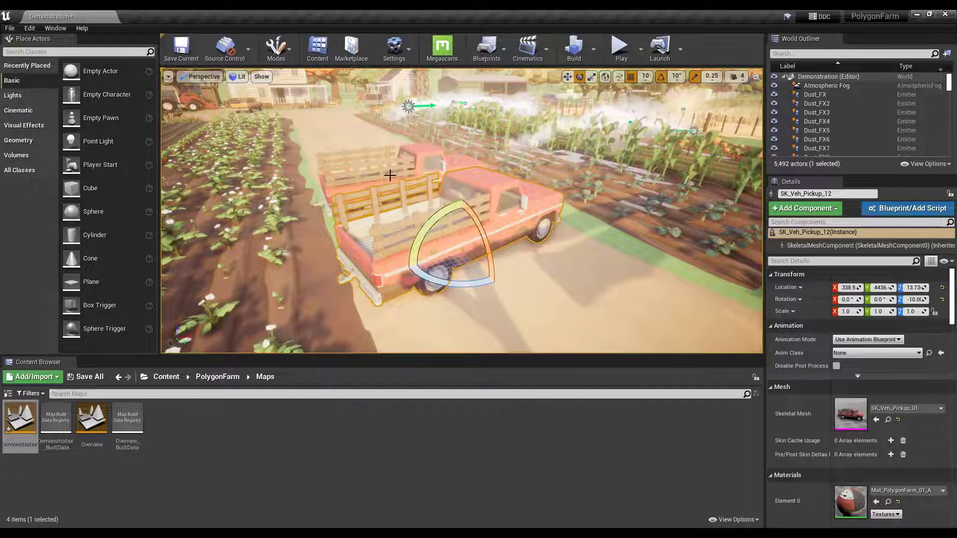
{"action": "right_click_drag", "start_coordinate": [377, 198], "coordinate": [412, 223]}
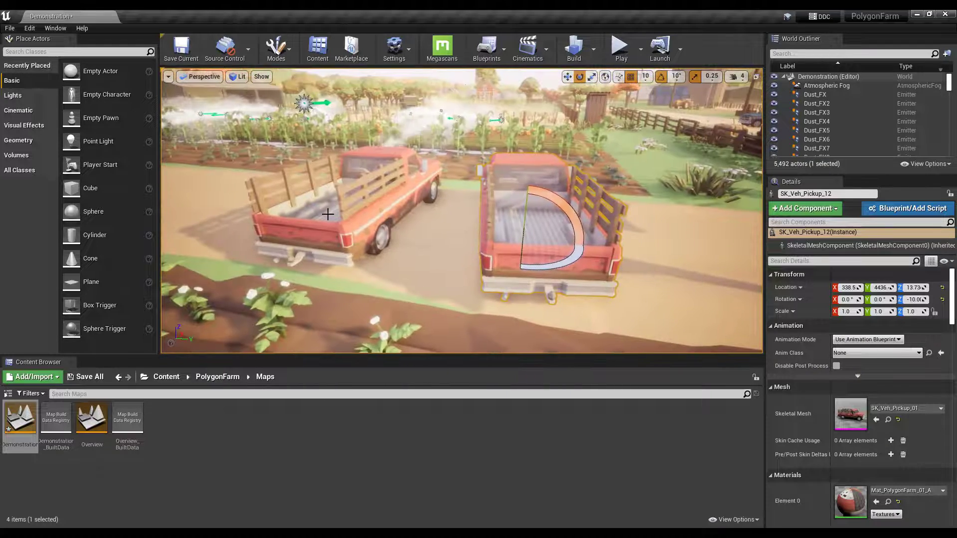
{"action": "left_click_drag", "start_coordinate": [577, 213], "coordinate": [579, 211]}
{"action": "key", "text": "d"}
{"action": "right_click_drag", "start_coordinate": [578, 209], "coordinate": [558, 208]}
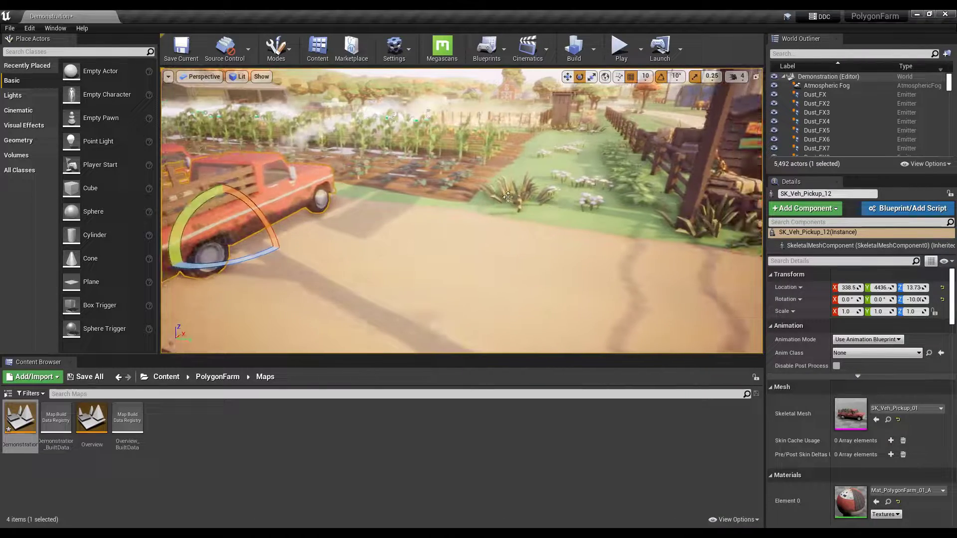
Step: Duplicate a broccoli plant from the field and place the copy on the dirt road in front of the pickups
{"action": "left_click", "coordinate": [577, 208]}
{"action": "left_click", "coordinate": [447, 183]}
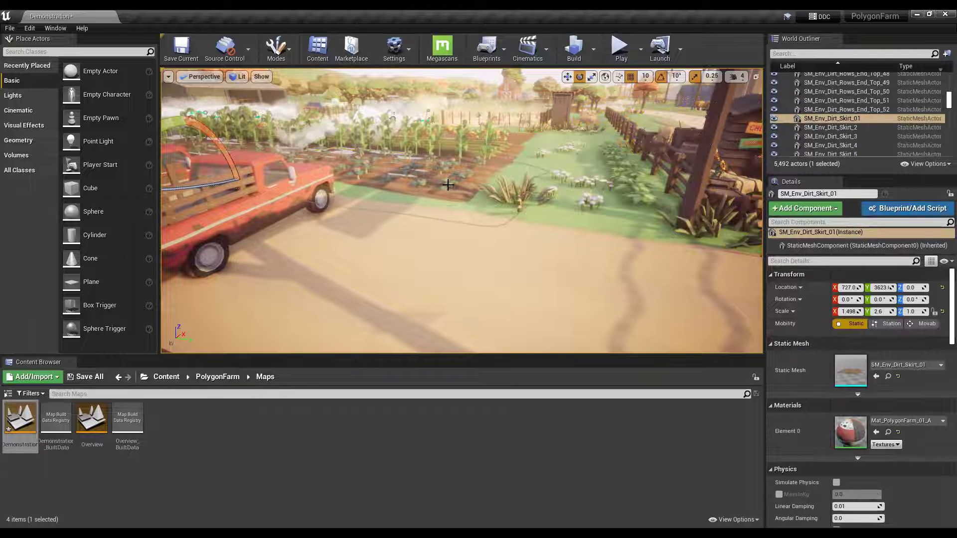
{"action": "key", "text": "ctrl+w"}
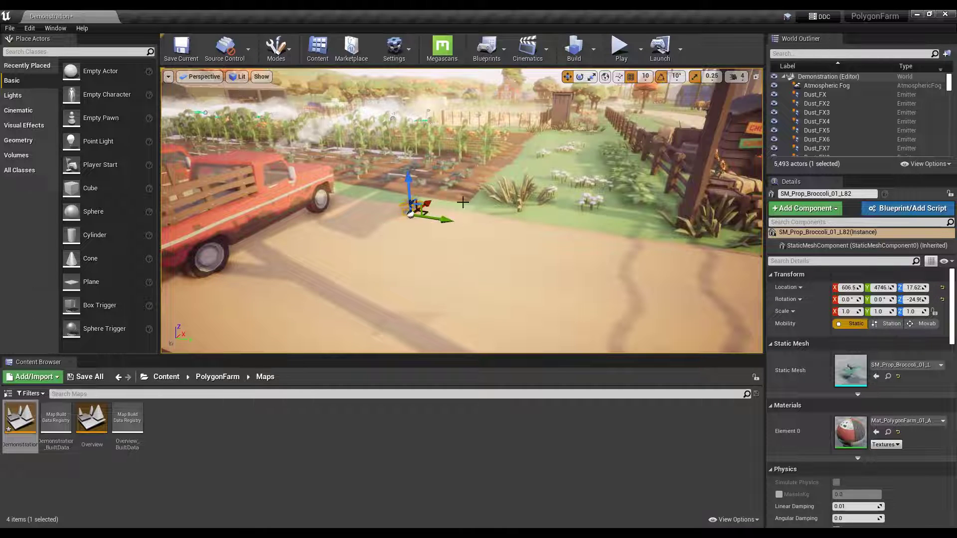
Step: Duplicate the broccoli plant on the road and move the new copy farther along the Y axis
{"action": "right_click_drag", "start_coordinate": [463, 202], "coordinate": [453, 231]}
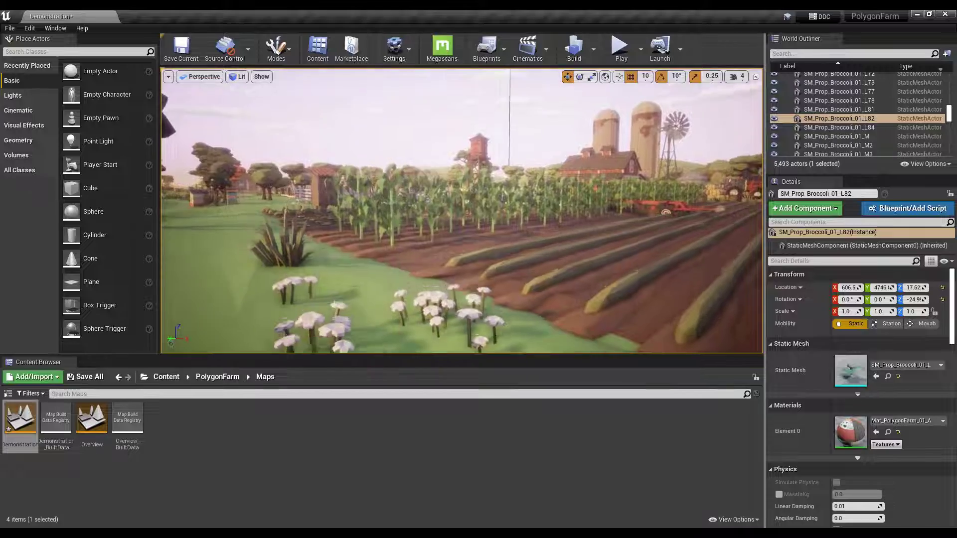
{"action": "right_click_drag", "start_coordinate": [453, 231], "coordinate": [448, 244]}
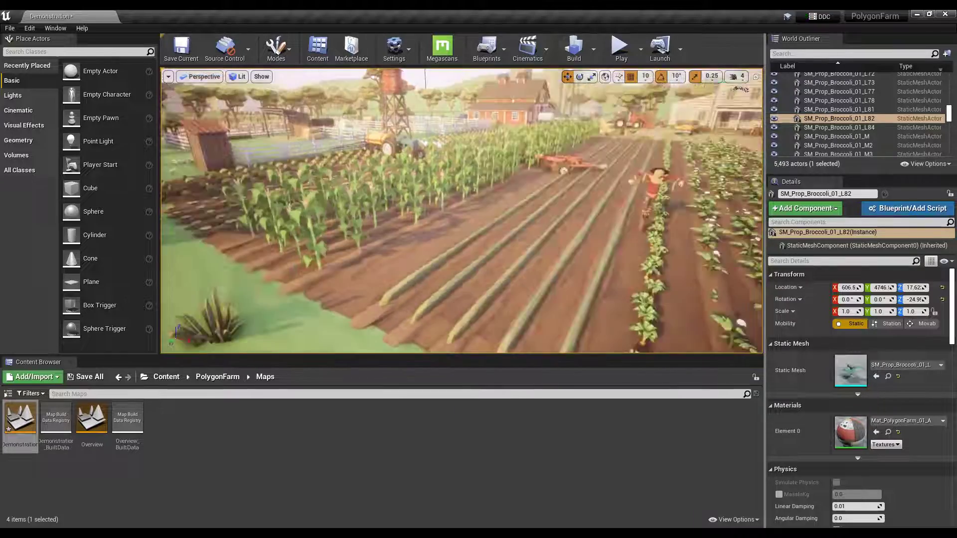
{"action": "mouse_move", "coordinate": [448, 244]}
{"action": "right_mouse_down"}
{"action": "mouse_move", "coordinate": [499, 241]}
{"action": "mouse_move", "coordinate": [529, 226]}
{"action": "mouse_move", "coordinate": [429, 224]}
{"action": "mouse_move", "coordinate": [443, 226]}
{"action": "right_mouse_up"}
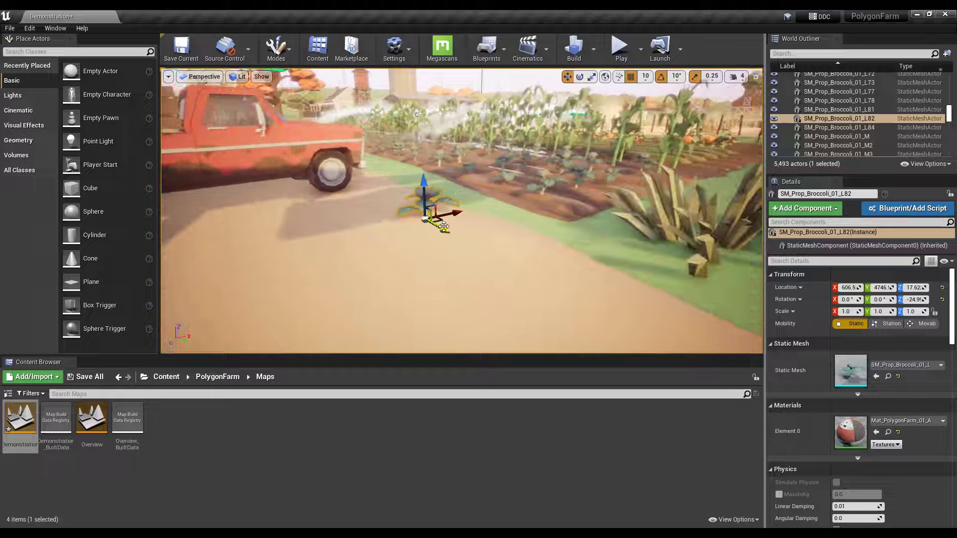
{"action": "key", "text": "ctrl+w"}
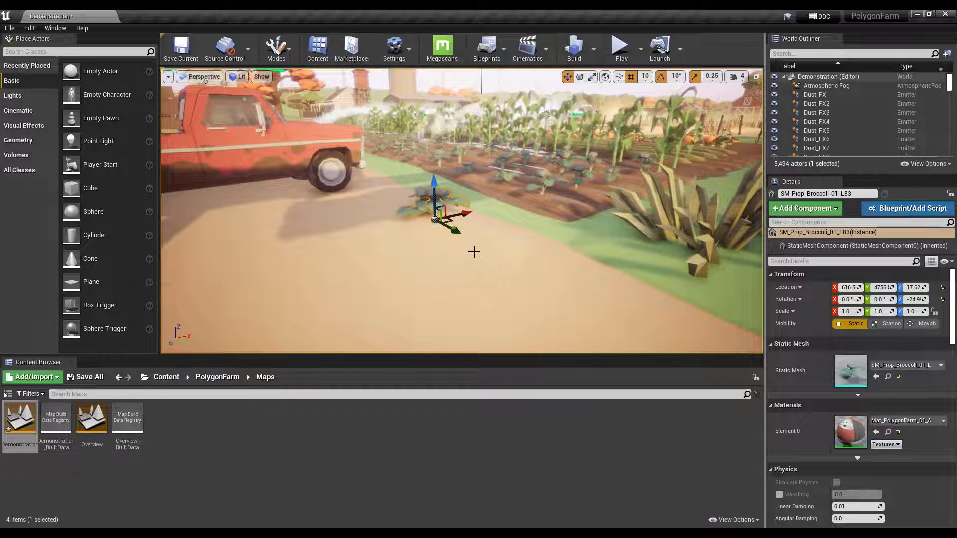
{"action": "left_click_drag", "start_coordinate": [453, 229], "coordinate": [513, 245]}
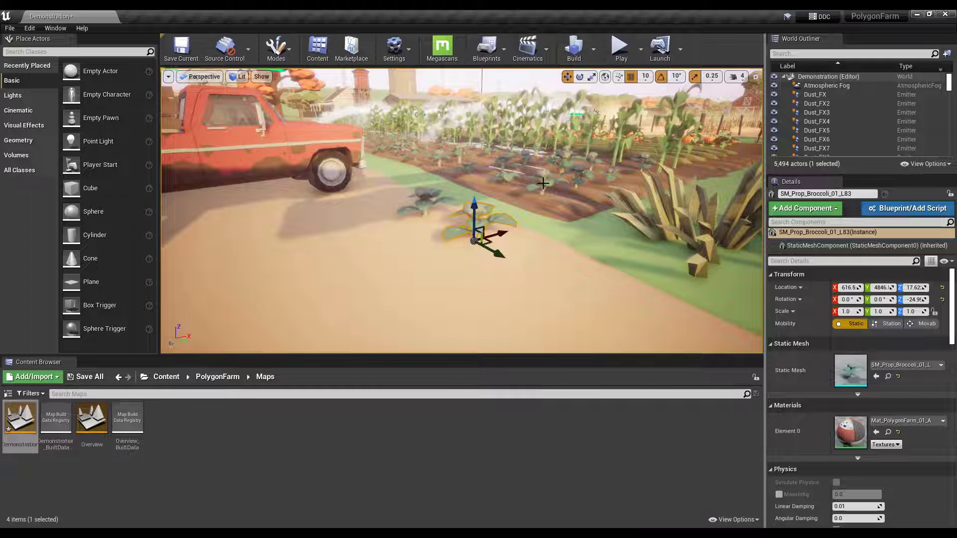
Step: Select three broccoli plants at the near edge of the field together, then duplicate them and move the copies
{"action": "left_click", "coordinate": [493, 177], "text": "ctrl"}
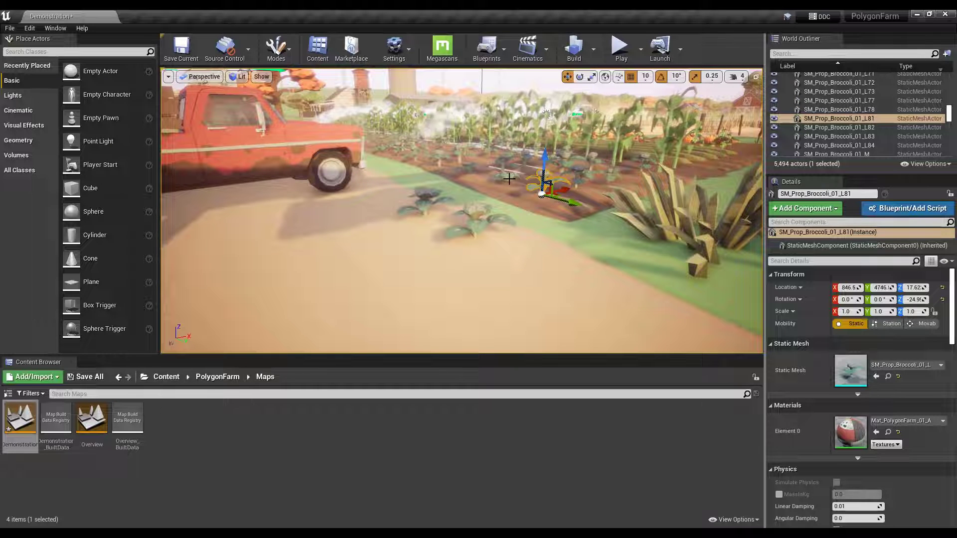
{"action": "left_click", "coordinate": [467, 170], "text": "ctrl"}
{"action": "right_click_drag", "start_coordinate": [467, 169], "coordinate": [504, 182]}
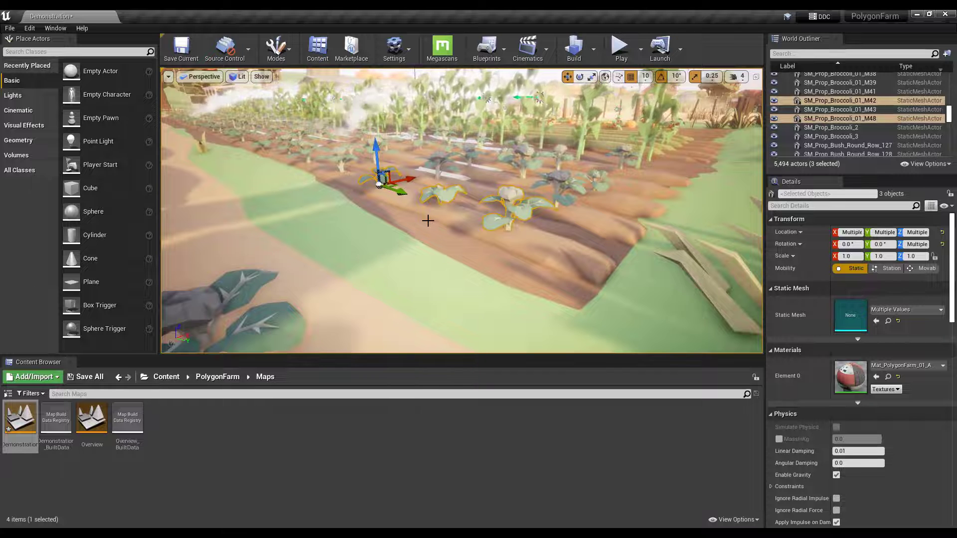
{"action": "key", "text": "ctrl+w"}
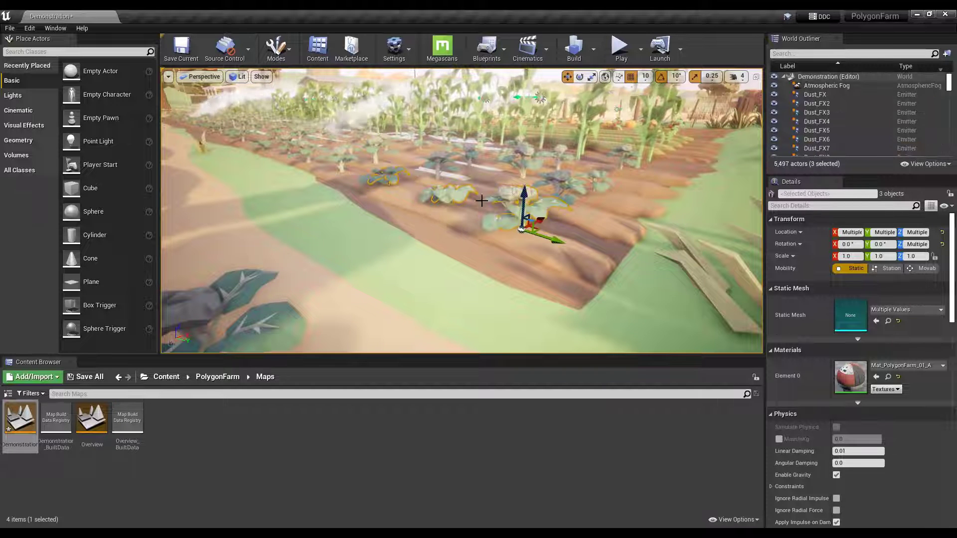
{"action": "left_click_drag", "start_coordinate": [543, 220], "coordinate": [465, 252]}
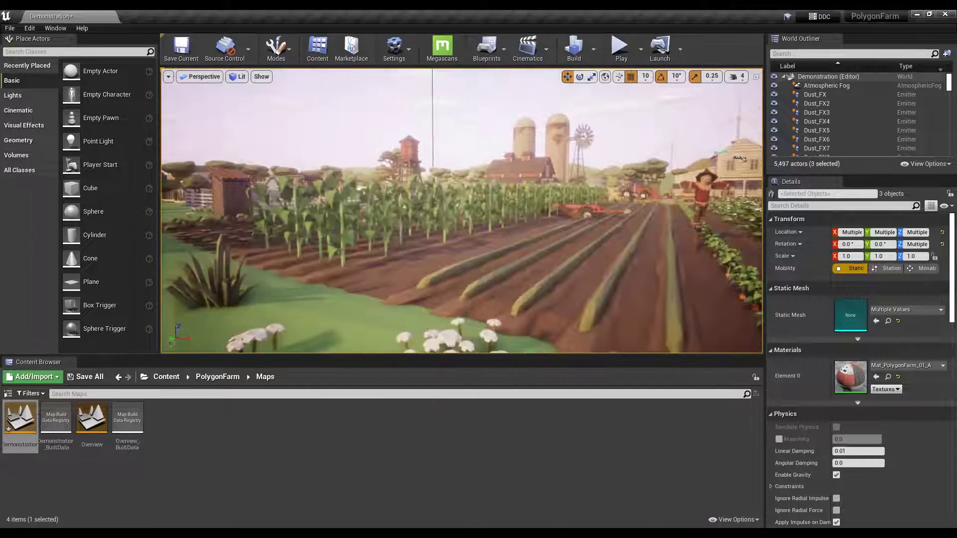
Step: Duplicate the corn plants SM_Prop_Plant_Corn_01_L through SM_Prop_Plant_Corn_01_L84 and move the copies along the X axis over the neighbouring dirt rows
{"action": "right_click_drag", "start_coordinate": [627, 231], "coordinate": [628, 230]}
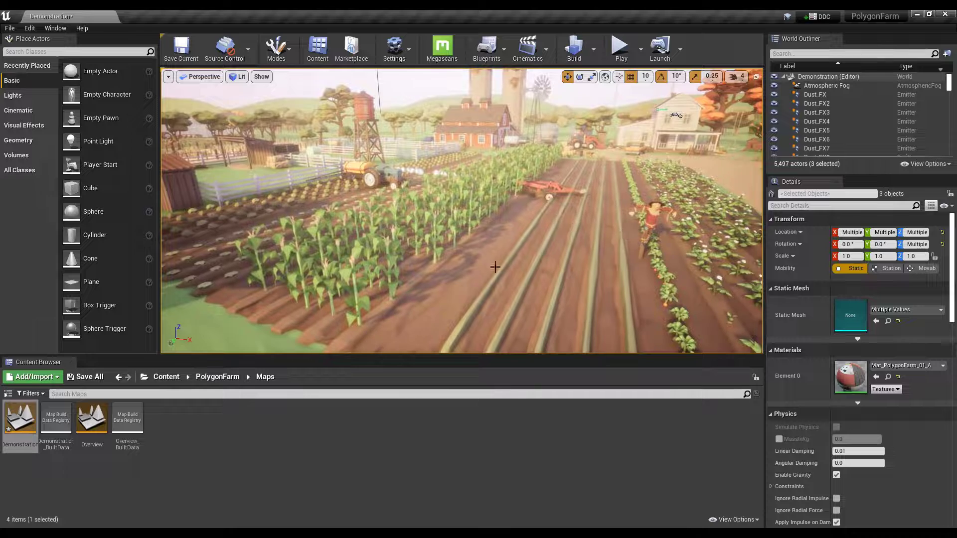
{"action": "left_click", "coordinate": [356, 296]}
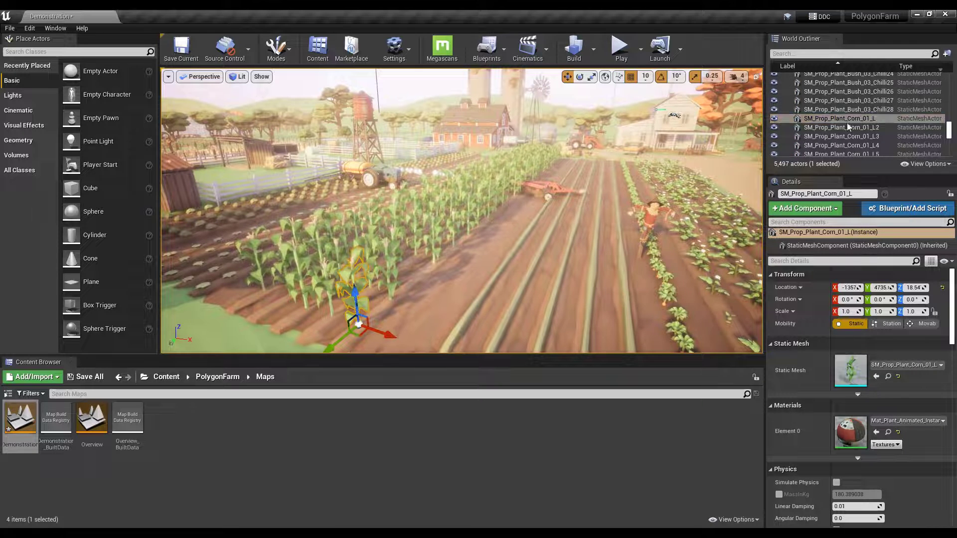
{"action": "scroll", "coordinate": [847, 123], "scroll_direction": "down", "scroll_amount": 2}
{"action": "scroll", "coordinate": [853, 122], "scroll_direction": "down", "scroll_amount": 9}
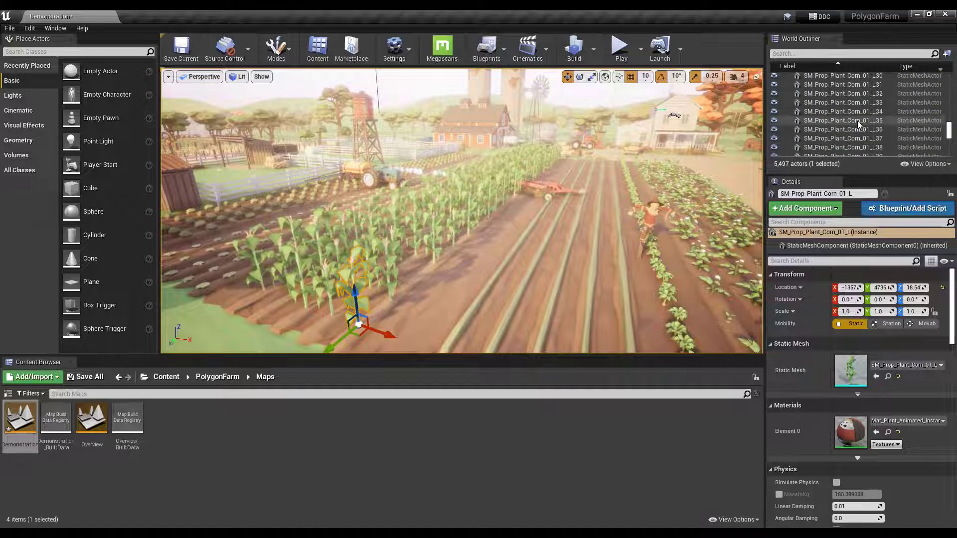
{"action": "scroll", "coordinate": [857, 119], "scroll_direction": "down", "scroll_amount": 15}
{"action": "left_click", "coordinate": [858, 115], "text": "shift"}
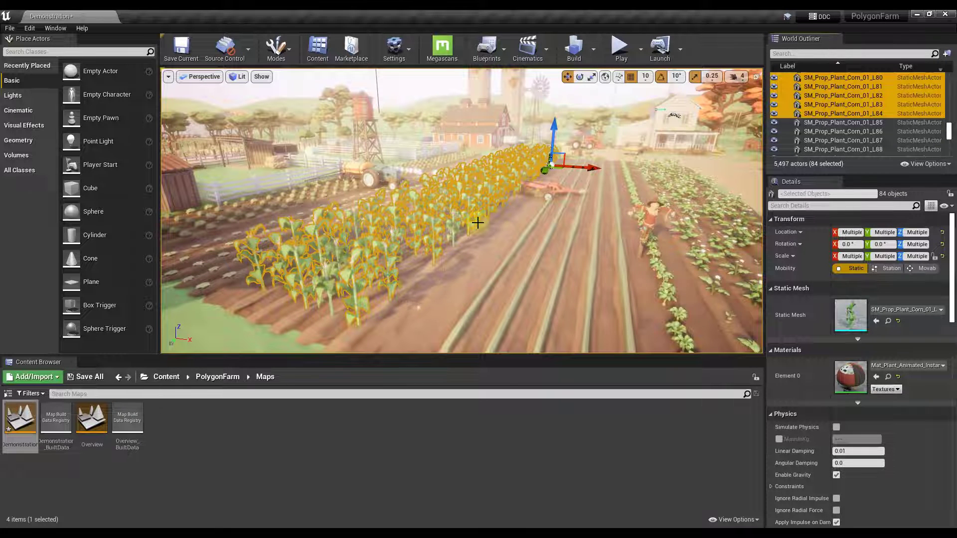
{"action": "key", "text": "ctrl+w"}
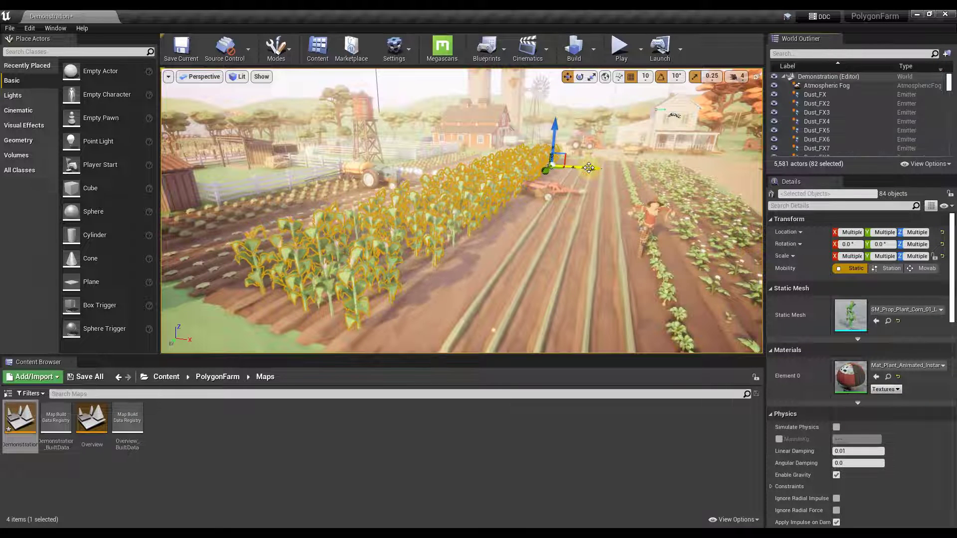
{"action": "left_click_drag", "start_coordinate": [589, 168], "coordinate": [650, 176]}
{"action": "right_click_drag", "start_coordinate": [650, 176], "coordinate": [670, 175]}
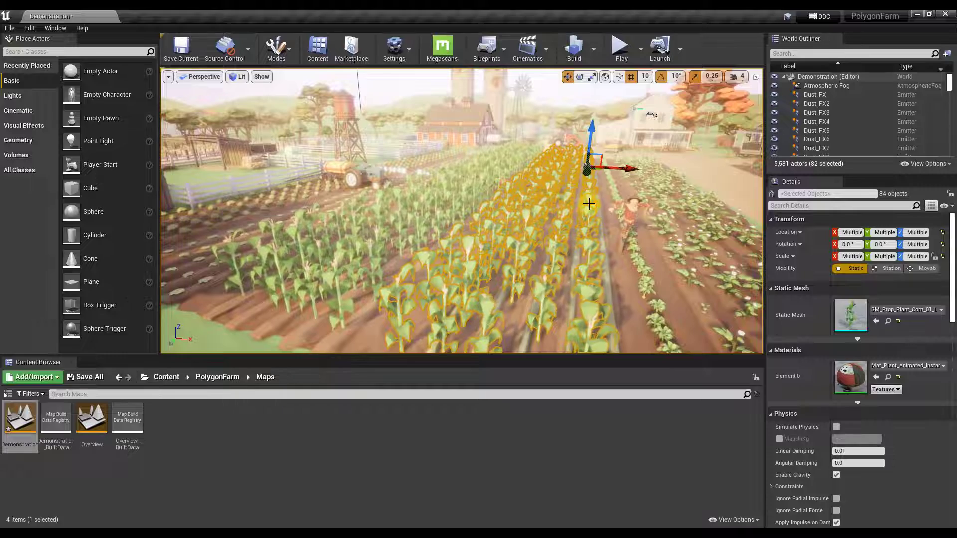
Step: Duplicate the white fence panel beside the wooden shed with its spiked post, placing the copy on the grass below the crop field
{"action": "right_click_drag", "start_coordinate": [590, 204], "coordinate": [452, 218]}
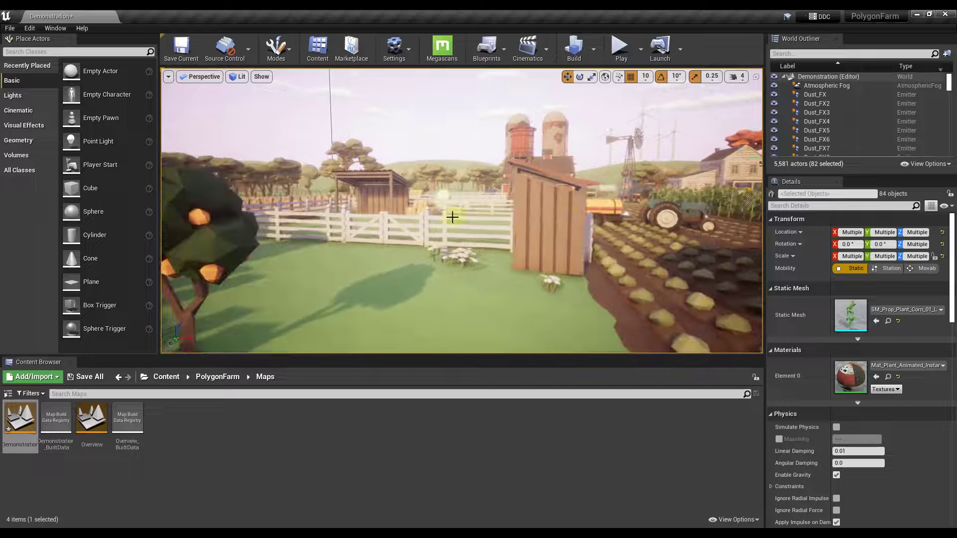
{"action": "left_click", "coordinate": [431, 218]}
{"action": "left_click", "coordinate": [446, 215]}
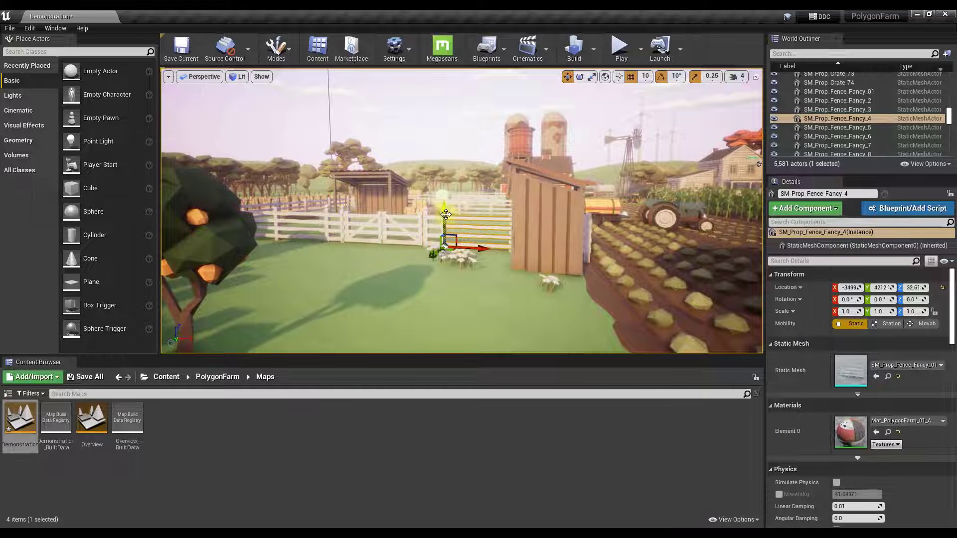
{"action": "right_click_drag", "start_coordinate": [446, 217], "coordinate": [416, 224]}
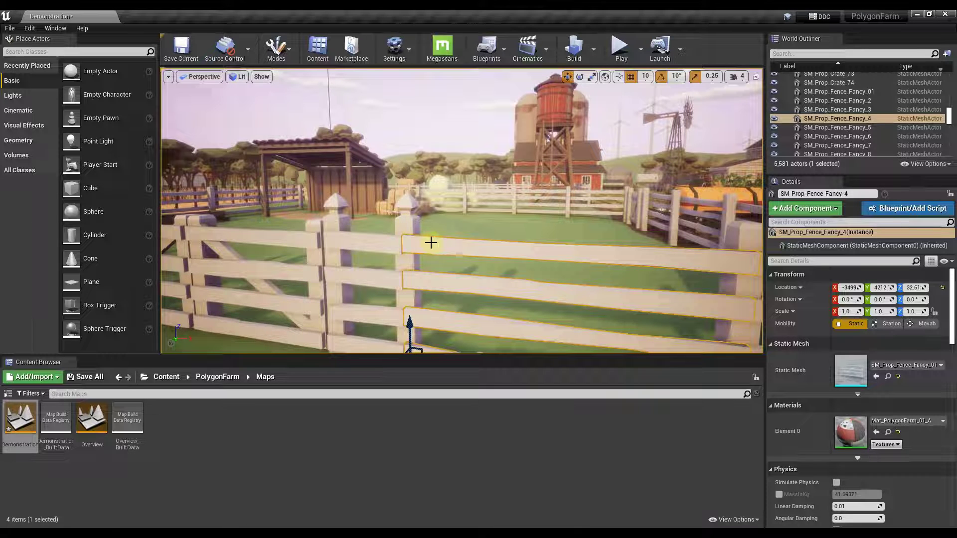
{"action": "left_click", "coordinate": [409, 224], "text": "ctrl"}
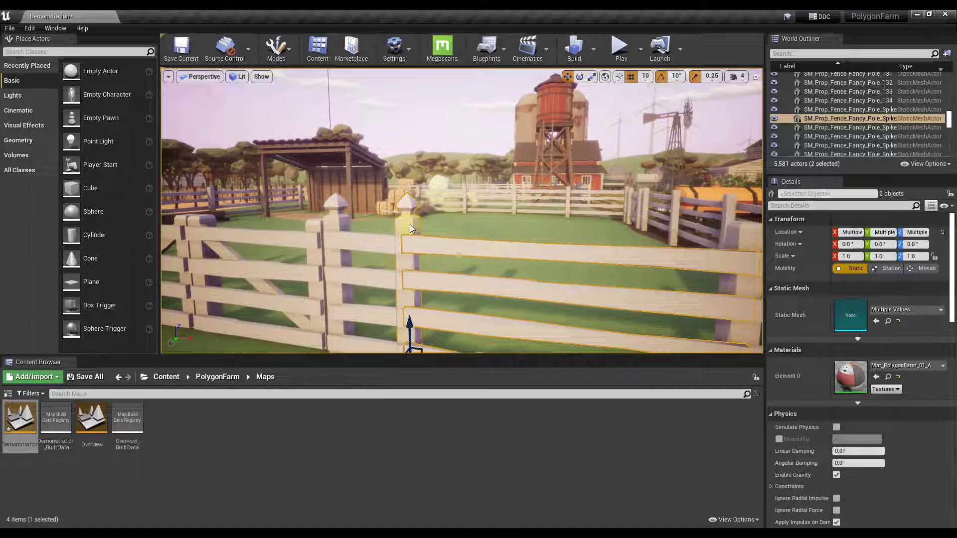
{"action": "right_click_drag", "start_coordinate": [514, 312], "coordinate": [528, 471]}
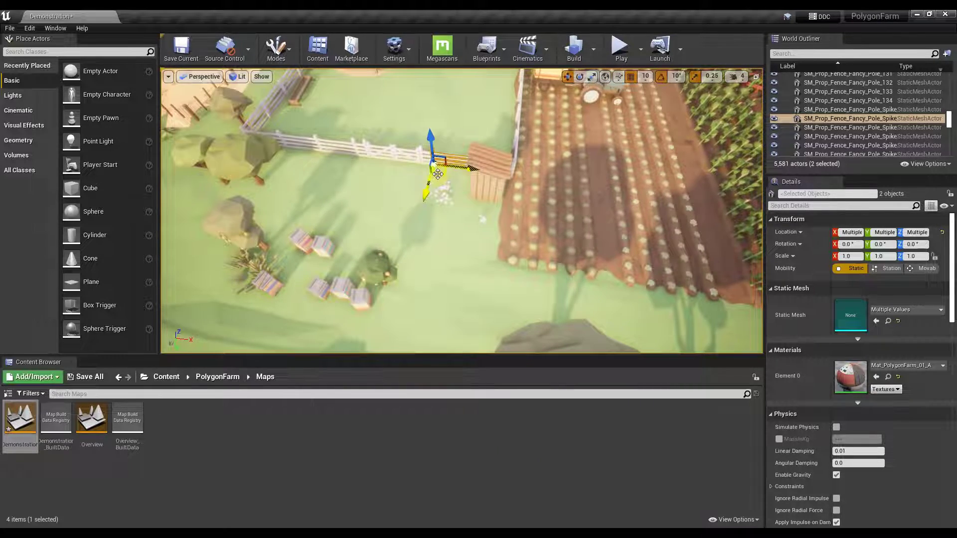
{"action": "left_click_drag", "start_coordinate": [441, 174], "coordinate": [491, 320], "text": "alt"}
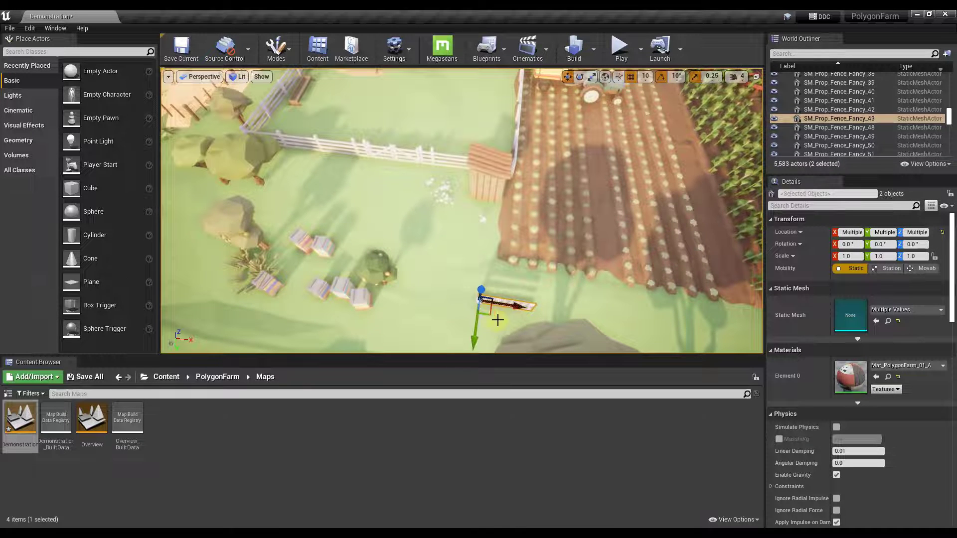
Step: Duplicate the new fence panel and post along the X axis and align the copy with the end of the first section
{"action": "right_click_drag", "start_coordinate": [613, 308], "coordinate": [467, 329]}
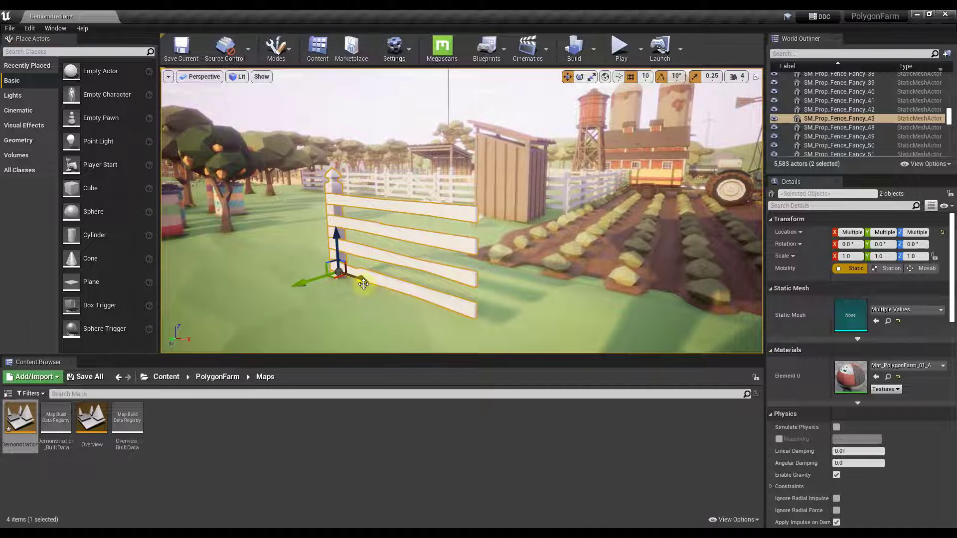
{"action": "left_click_drag", "start_coordinate": [368, 281], "coordinate": [533, 333], "text": "alt"}
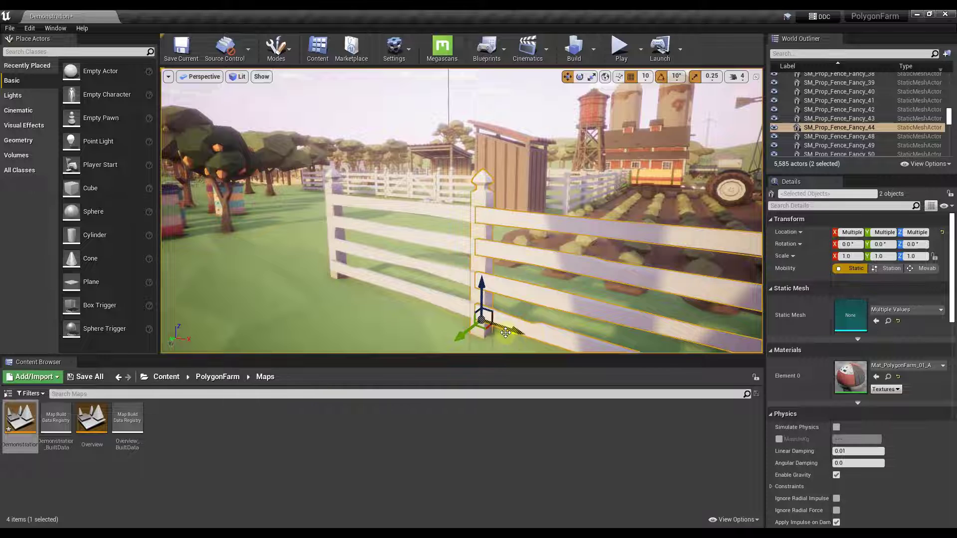
{"action": "mouse_move", "coordinate": [461, 330]}
{"action": "left_mouse_down"}
{"action": "mouse_move", "coordinate": [523, 329]}
{"action": "mouse_move", "coordinate": [466, 334]}
{"action": "left_mouse_up"}
Step: Select both new fence panels and their two posts, then duplicate them along the X axis to extend the fence by two sections
{"action": "right_click_drag", "start_coordinate": [543, 304], "coordinate": [366, 208]}
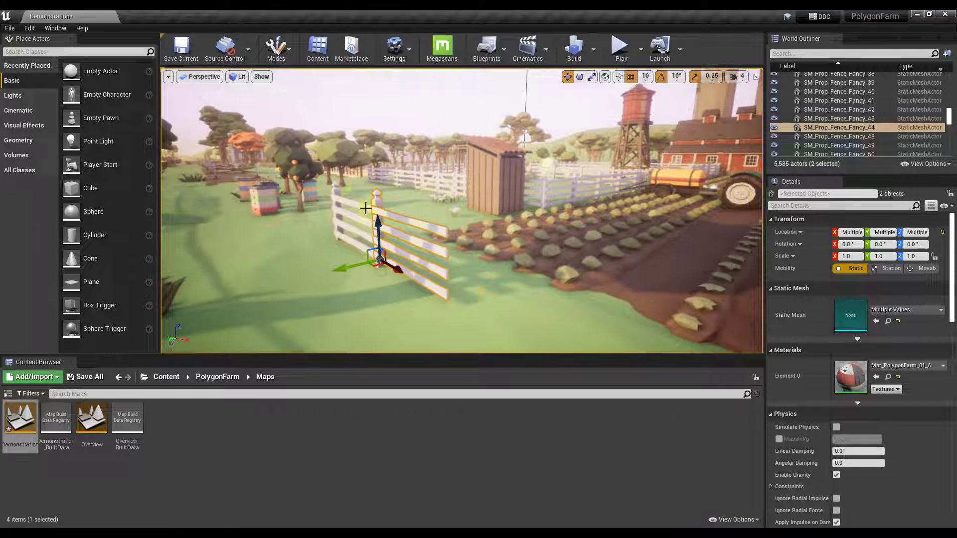
{"action": "left_click", "coordinate": [339, 200], "text": "ctrl"}
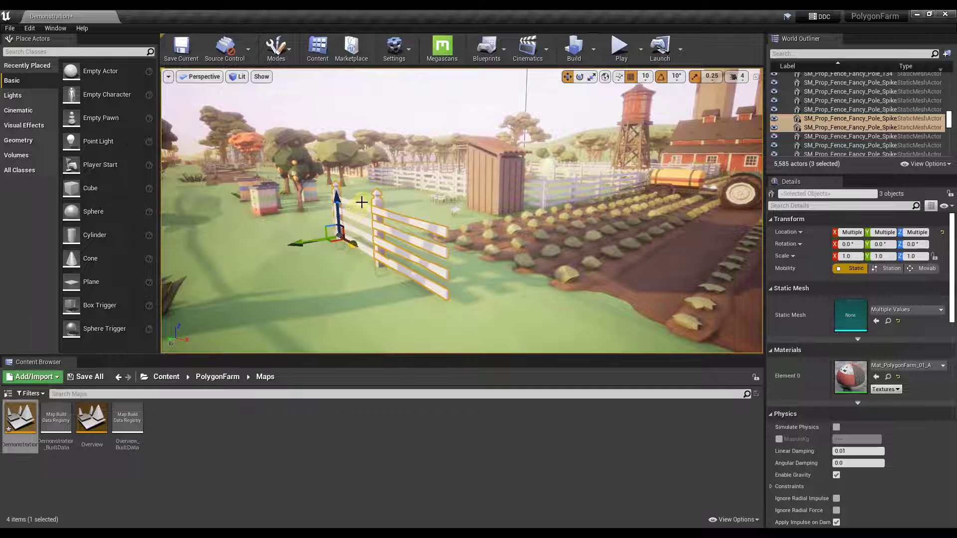
{"action": "left_click", "coordinate": [362, 202], "text": "ctrl"}
{"action": "left_click", "coordinate": [354, 202], "text": "ctrl"}
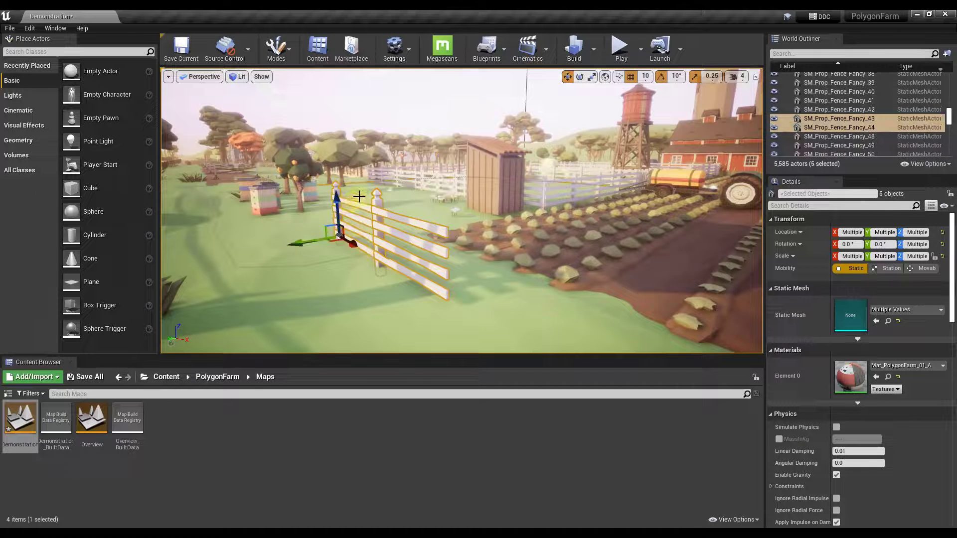
{"action": "left_click", "coordinate": [345, 246], "text": "ctrl"}
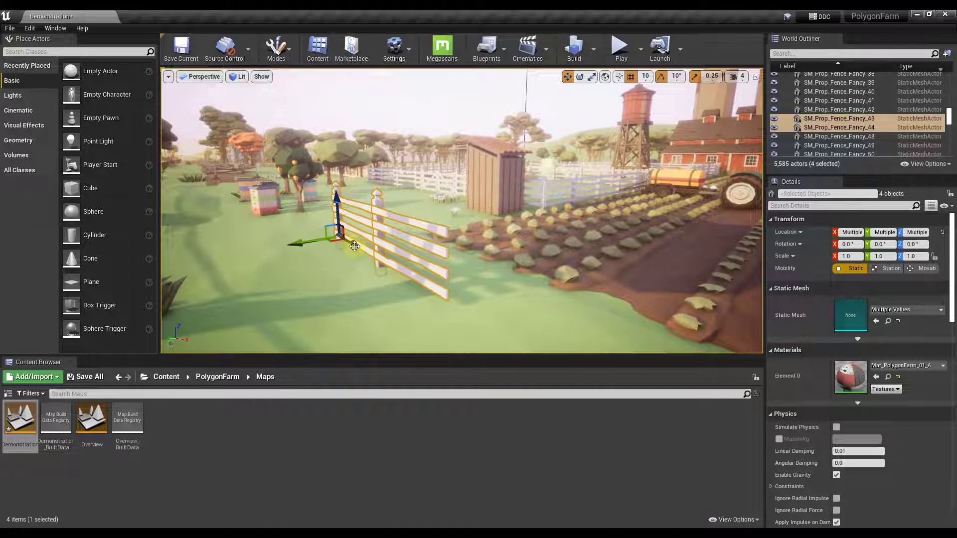
{"action": "left_click_drag", "start_coordinate": [354, 246], "coordinate": [871, 428], "text": "alt"}
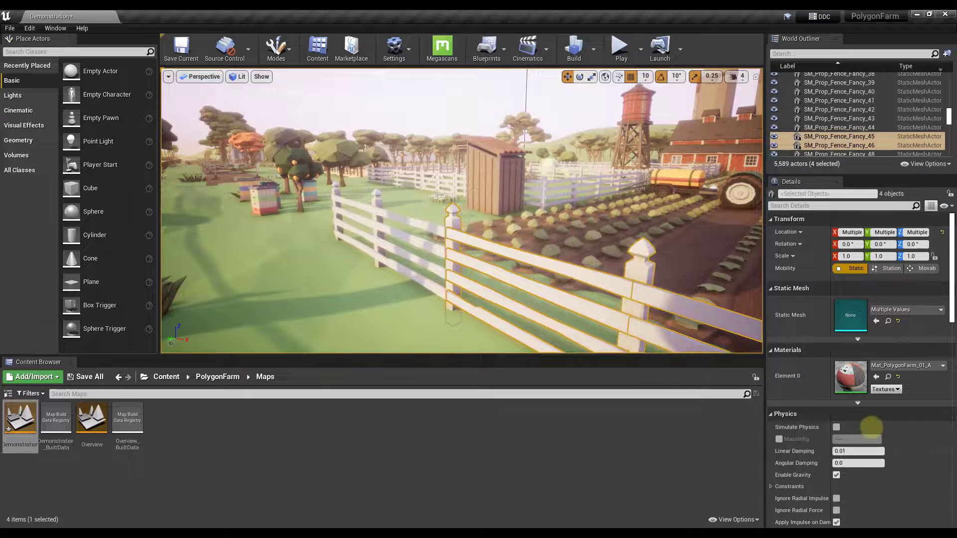
Step: Duplicate the spiked fence post along the X axis to cap the open end of the extended white fence, and adjust its Y position
{"action": "right_click_drag", "start_coordinate": [651, 213], "coordinate": [677, 299]}
{"action": "right_click_drag", "start_coordinate": [598, 313], "coordinate": [576, 308]}
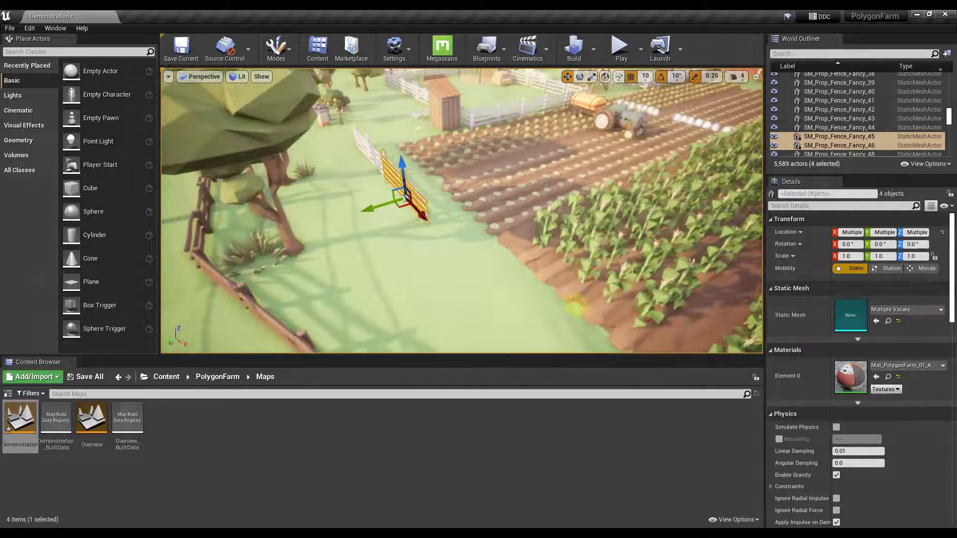
{"action": "left_click", "coordinate": [417, 172]}
{"action": "left_click", "coordinate": [402, 178]}
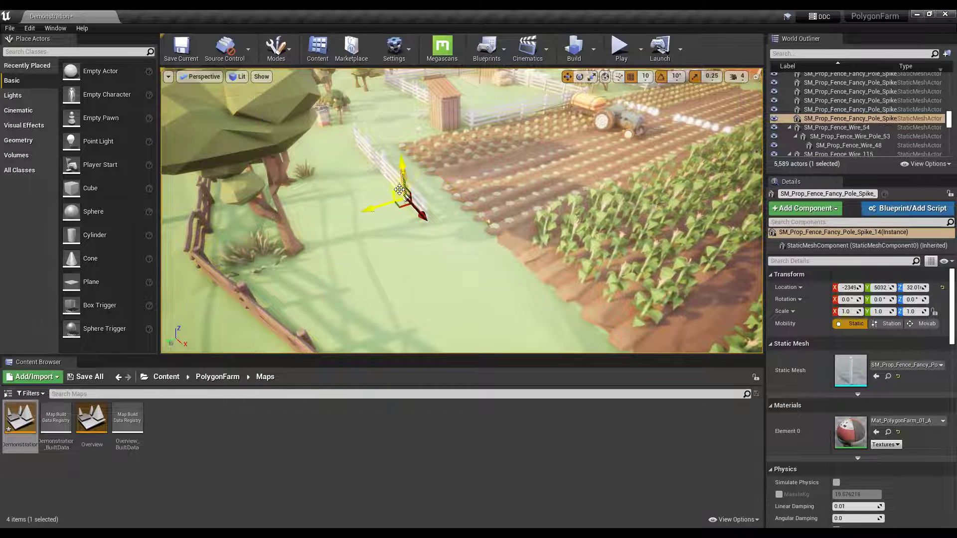
{"action": "left_click_drag", "start_coordinate": [423, 215], "coordinate": [461, 244], "text": "alt"}
{"action": "key", "text": "f"}
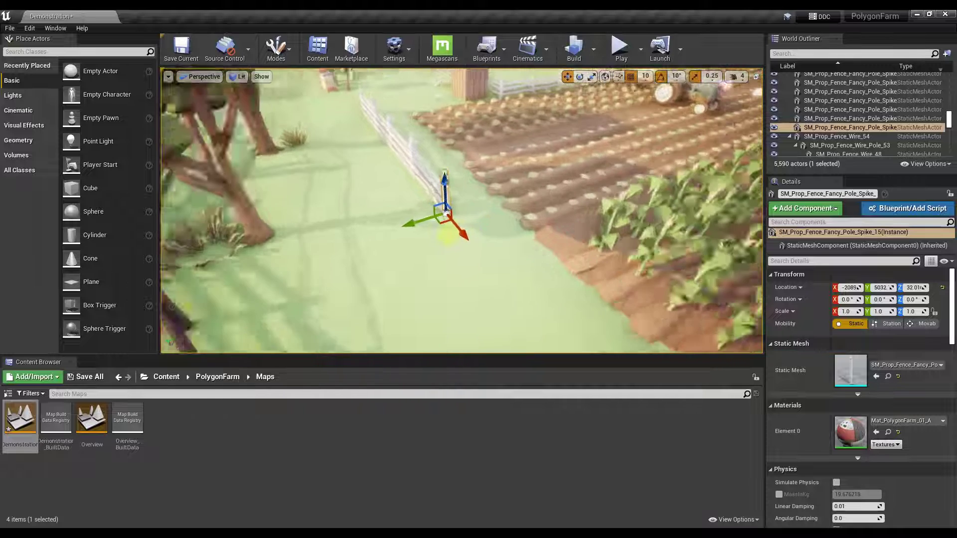
{"action": "right_click_drag", "start_coordinate": [452, 199], "coordinate": [447, 182]}
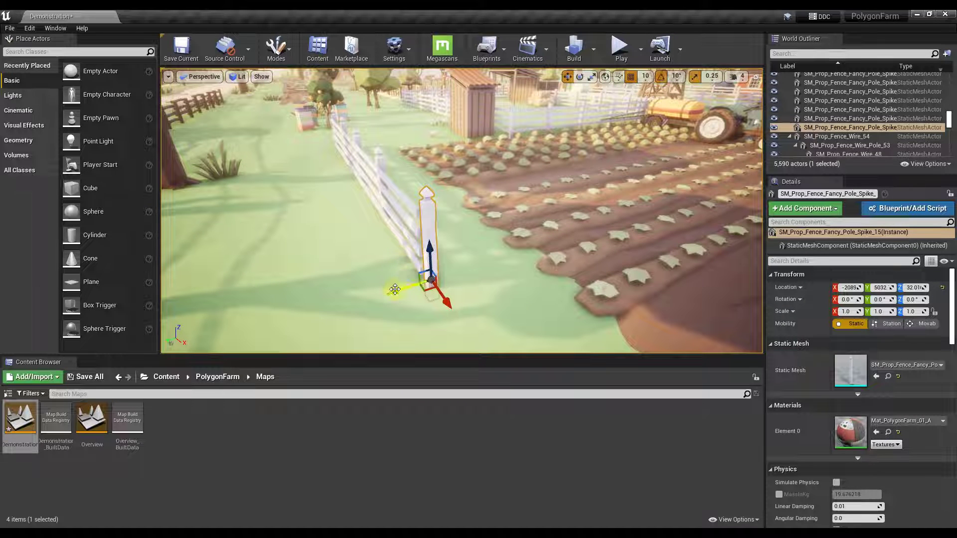
{"action": "left_click_drag", "start_coordinate": [391, 291], "coordinate": [389, 292]}
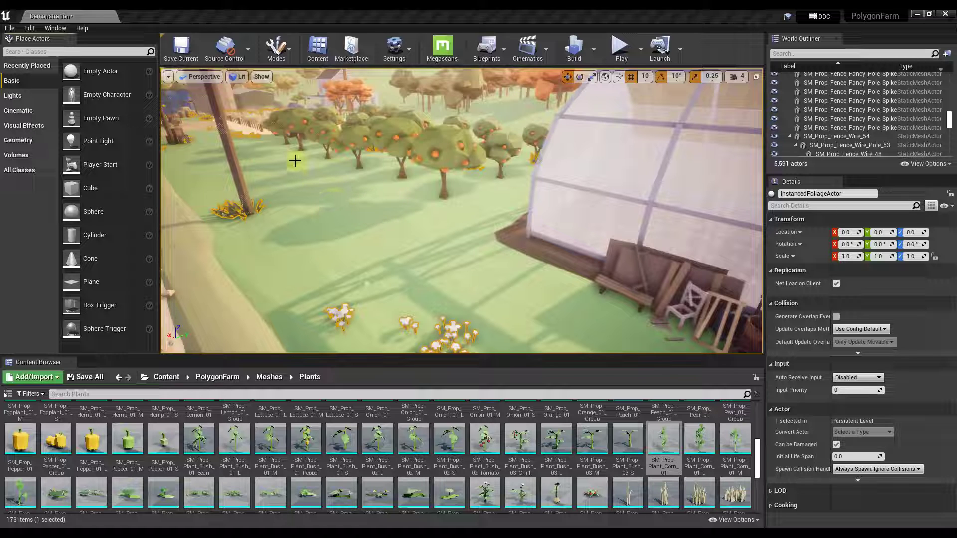
Step: Switch to Foliage mode and add SM_Prop_Plant_Corn_01 to the foliage types as the mesh enabled for painting
{"action": "left_click", "coordinate": [288, 53]}
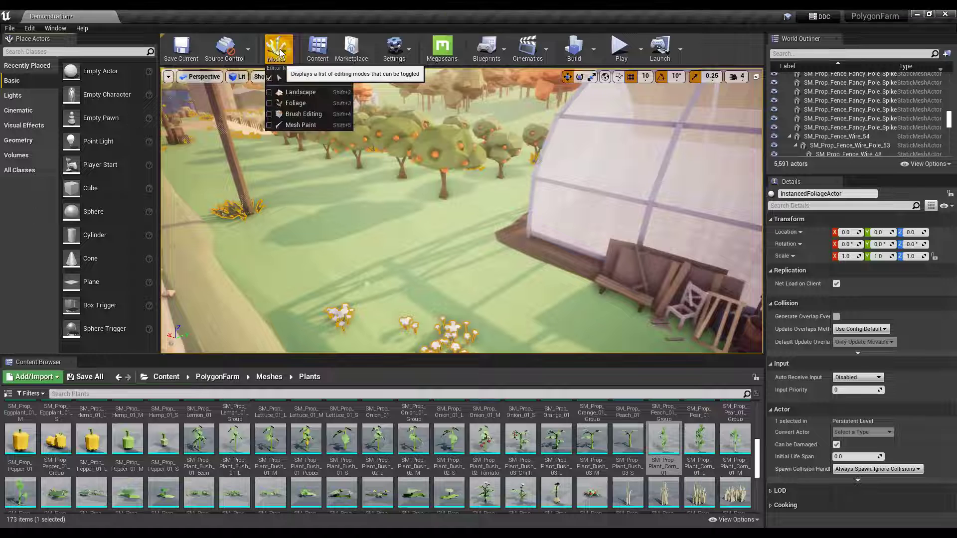
{"action": "left_click", "coordinate": [292, 103]}
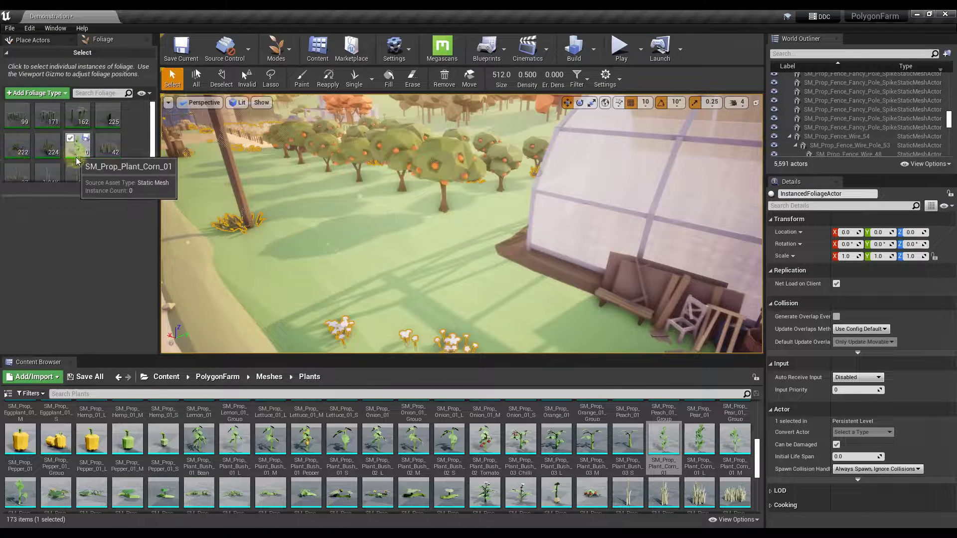
{"action": "left_click", "coordinate": [70, 138]}
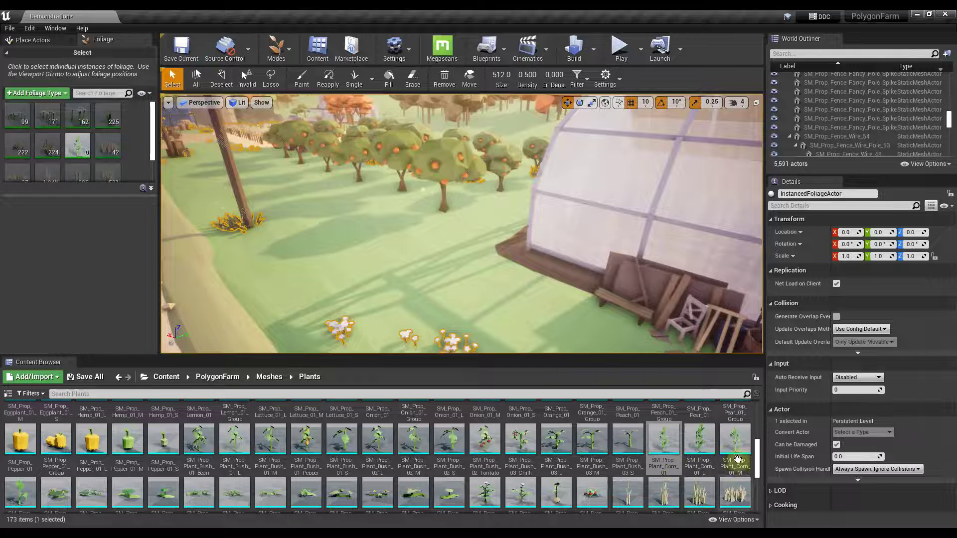
{"action": "mouse_move", "coordinate": [701, 444]}
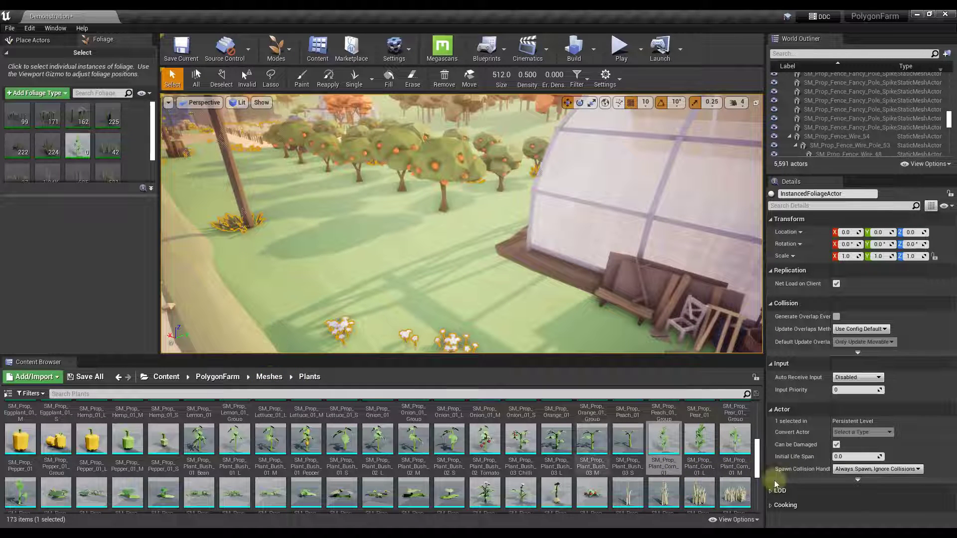
{"action": "mouse_move", "coordinate": [667, 443]}
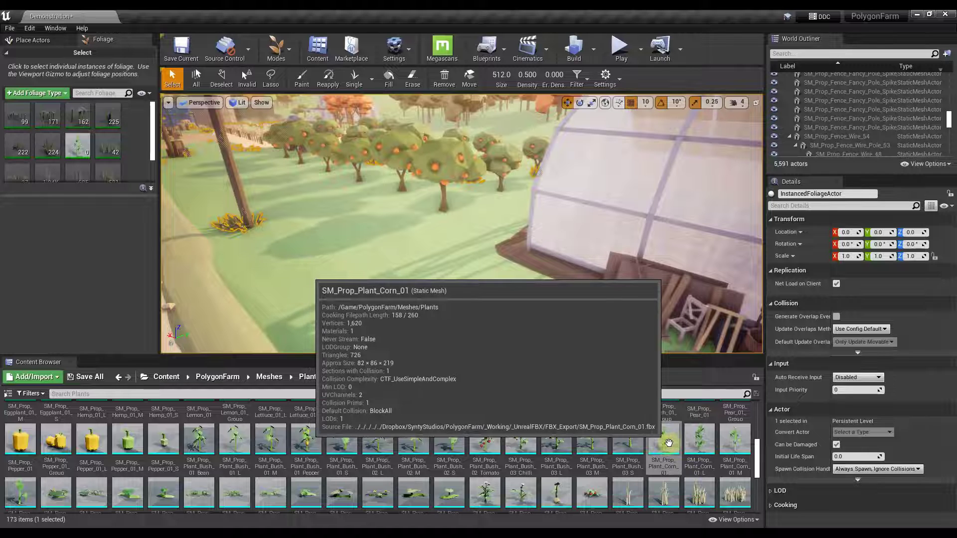
{"action": "left_click_drag", "start_coordinate": [668, 443], "coordinate": [96, 147]}
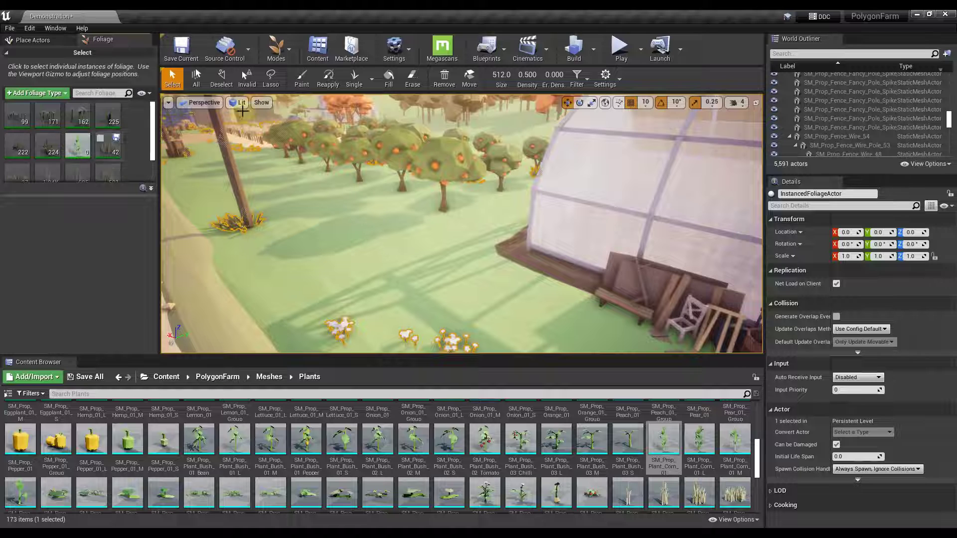
Step: Paint corn foliage across the grassy hill at a density of 0.5, and add sparser corn beside it at a density of 0.2
{"action": "left_click", "coordinate": [302, 80]}
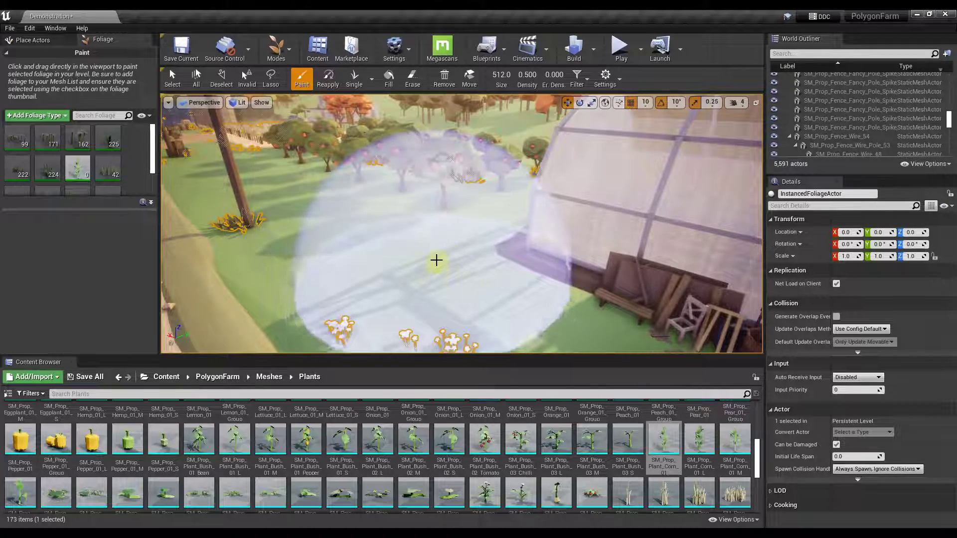
{"action": "mouse_move", "coordinate": [436, 260]}
{"action": "left_mouse_down"}
{"action": "mouse_move", "coordinate": [410, 237]}
{"action": "mouse_move", "coordinate": [277, 203]}
{"action": "mouse_move", "coordinate": [289, 172]}
{"action": "left_mouse_up"}
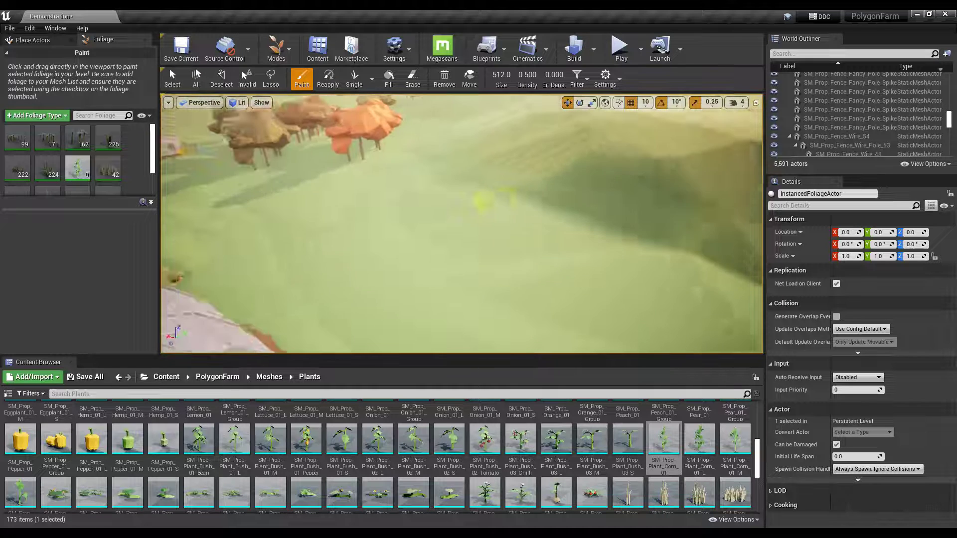
{"action": "right_click_drag", "start_coordinate": [481, 201], "coordinate": [322, 234]}
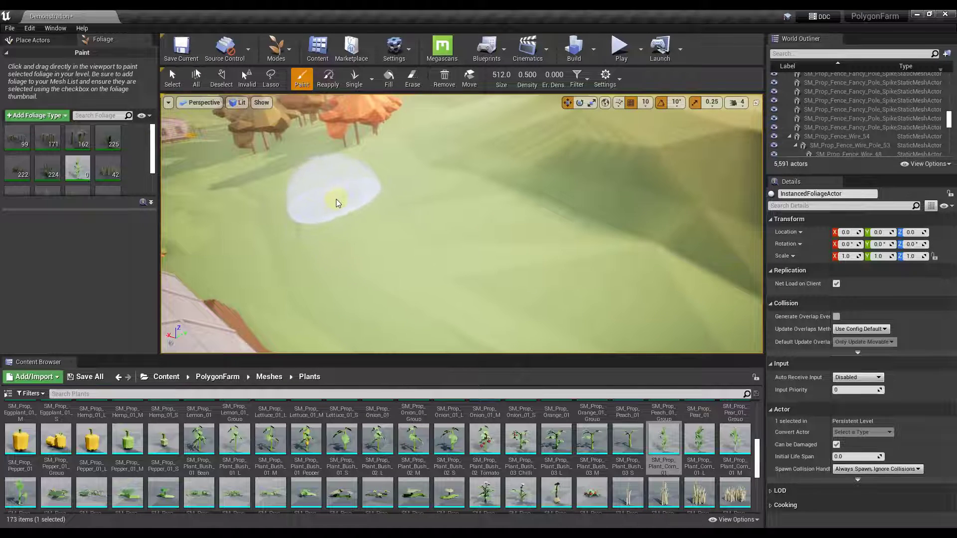
{"action": "mouse_move", "coordinate": [335, 201]}
{"action": "left_mouse_down"}
{"action": "mouse_move", "coordinate": [324, 220]}
{"action": "mouse_move", "coordinate": [380, 257]}
{"action": "mouse_move", "coordinate": [453, 270]}
{"action": "left_mouse_up"}
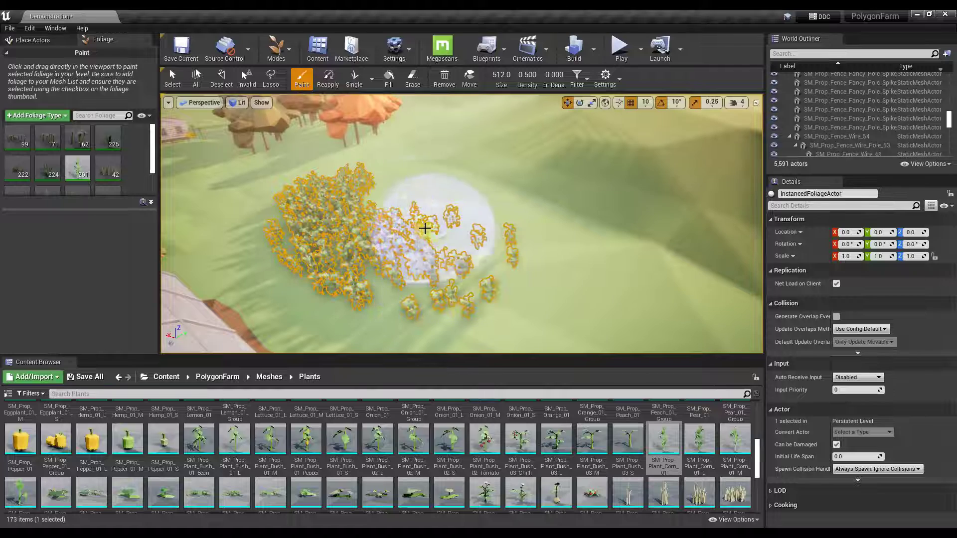
{"action": "mouse_move", "coordinate": [471, 200]}
{"action": "left_mouse_down"}
{"action": "mouse_move", "coordinate": [547, 252]}
{"action": "mouse_move", "coordinate": [442, 248]}
{"action": "mouse_move", "coordinate": [519, 291]}
{"action": "mouse_move", "coordinate": [449, 247]}
{"action": "left_mouse_up"}
{"action": "right_click_drag", "start_coordinate": [486, 239], "coordinate": [638, 226]}
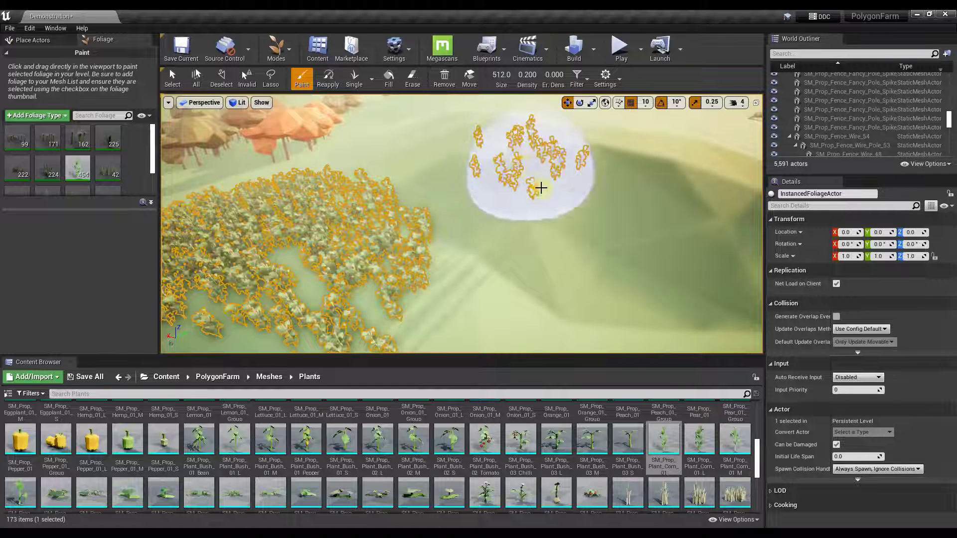
{"action": "mouse_move", "coordinate": [541, 187]}
{"action": "left_mouse_down"}
{"action": "mouse_move", "coordinate": [647, 207]}
{"action": "mouse_move", "coordinate": [406, 154]}
{"action": "mouse_move", "coordinate": [550, 191]}
{"action": "mouse_move", "coordinate": [474, 186]}
{"action": "mouse_move", "coordinate": [573, 265]}
{"action": "mouse_move", "coordinate": [394, 162]}
{"action": "left_mouse_up"}
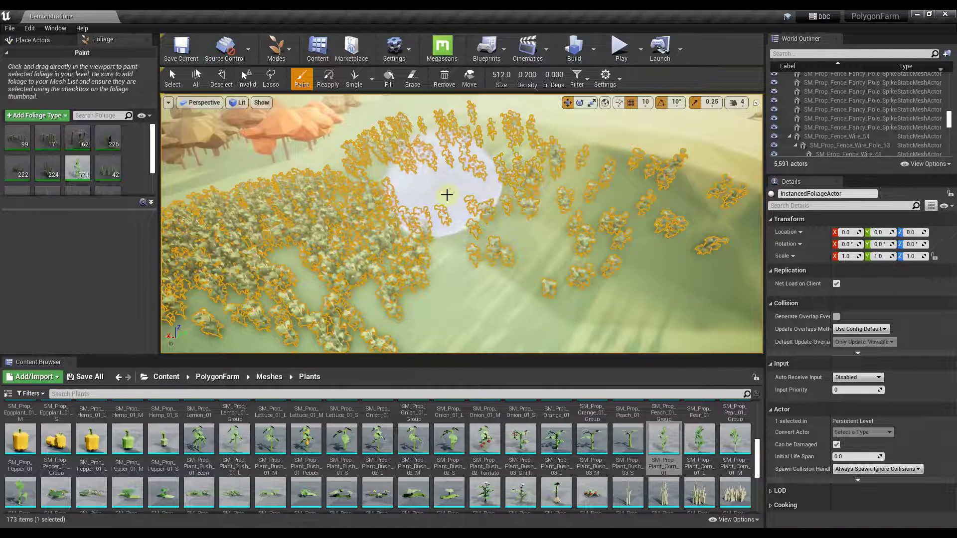
Step: Erase all the painted corn foliage from the grassy hill
{"action": "left_click", "coordinate": [412, 83]}
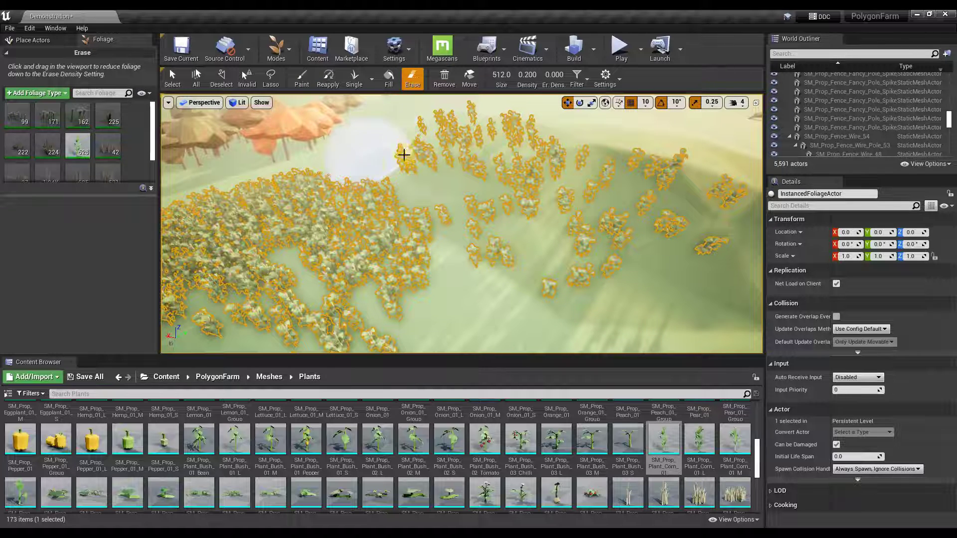
{"action": "mouse_move", "coordinate": [500, 160]}
{"action": "left_mouse_down"}
{"action": "mouse_move", "coordinate": [636, 199]}
{"action": "mouse_move", "coordinate": [521, 252]}
{"action": "mouse_move", "coordinate": [330, 293]}
{"action": "mouse_move", "coordinate": [274, 175]}
{"action": "mouse_move", "coordinate": [179, 320]}
{"action": "mouse_move", "coordinate": [334, 216]}
{"action": "mouse_move", "coordinate": [438, 168]}
{"action": "left_mouse_up"}
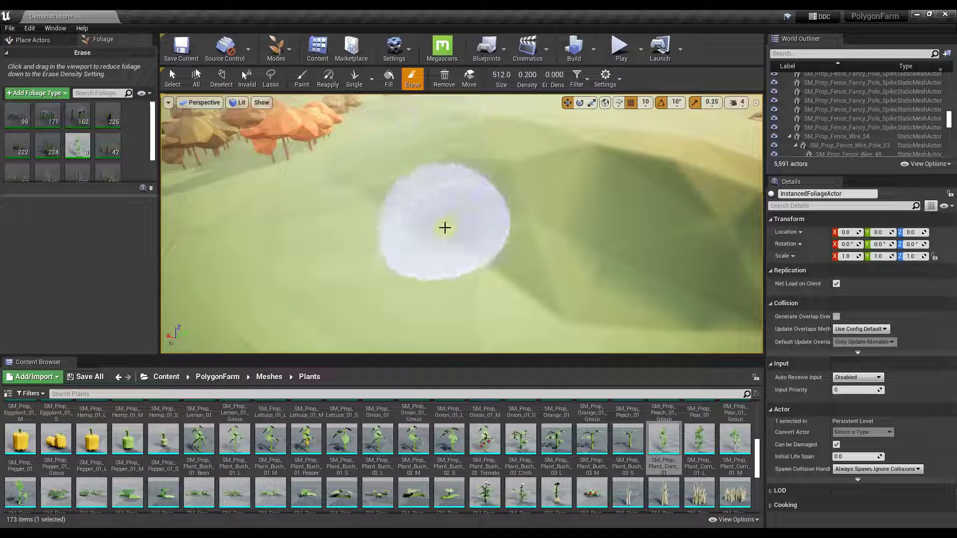